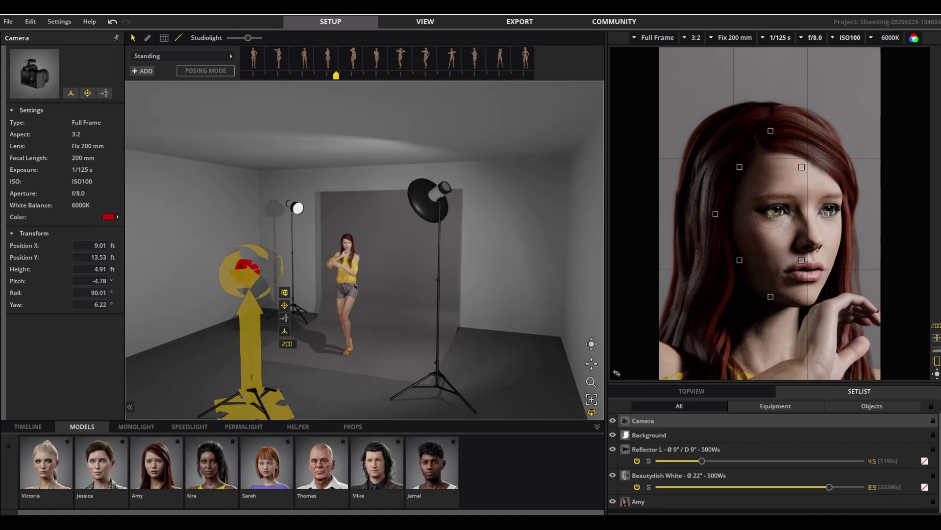
Orbit the studio view to frame the camera, Amy, reflector and beauty dish
{"action": "right_click_drag", "start_coordinate": [362, 406], "coordinate": [419, 279]}
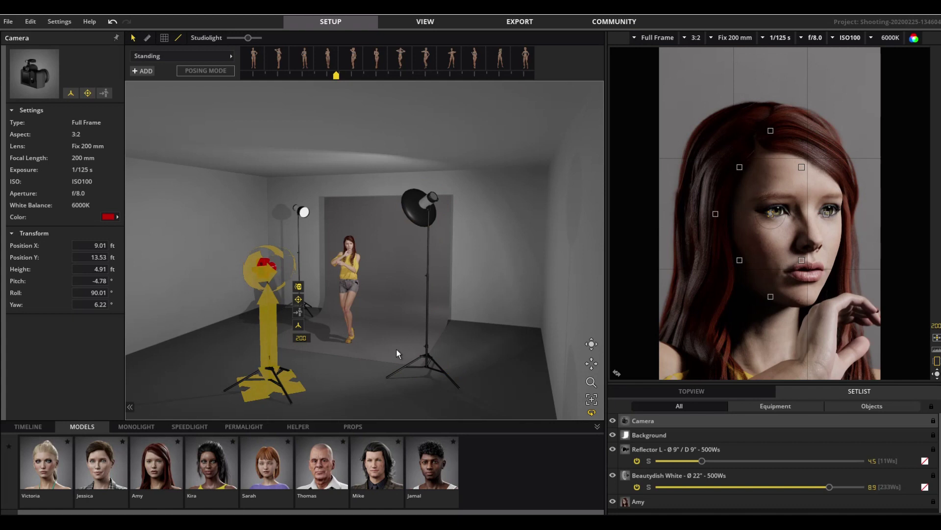
Try the Large and Small room presets, then settle back on Medium Room
{"action": "left_click", "coordinate": [495, 272]}
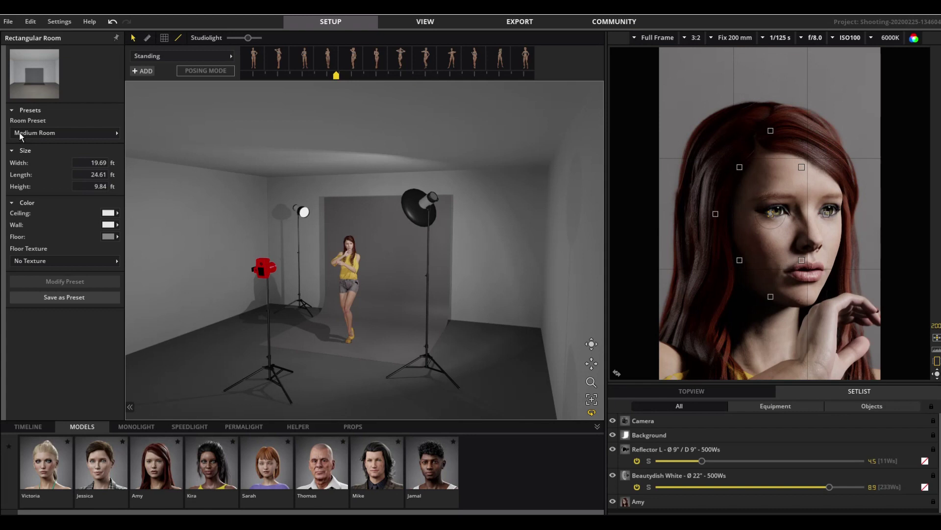
{"action": "left_click", "coordinate": [73, 134]}
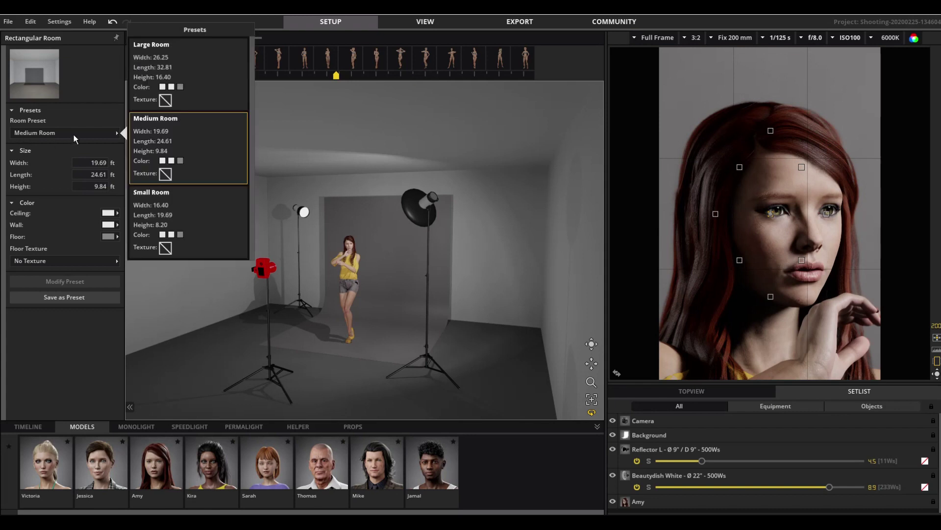
{"action": "left_click", "coordinate": [187, 61]}
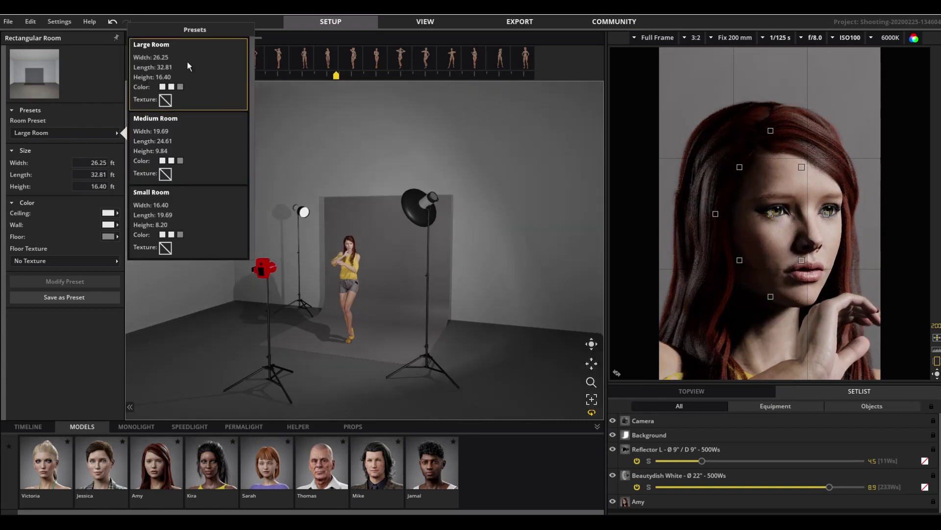
{"action": "left_click", "coordinate": [201, 202]}
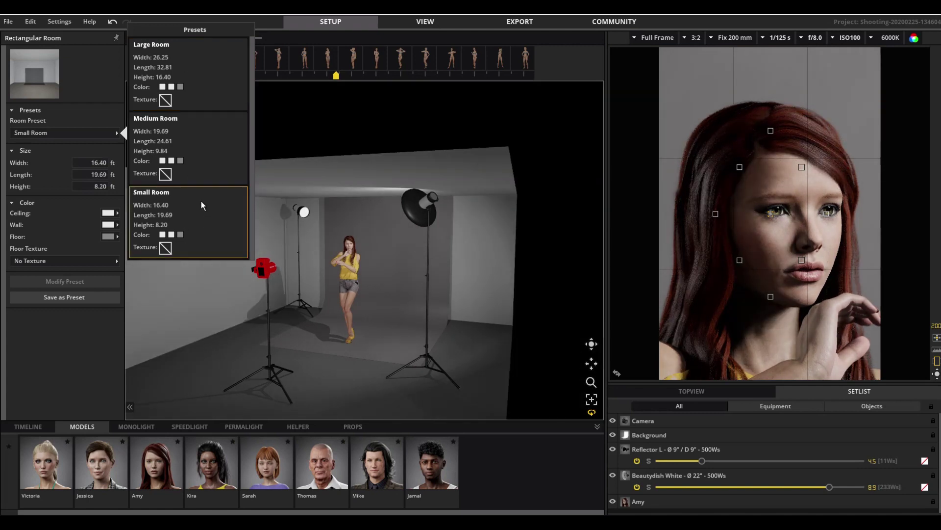
{"action": "left_click", "coordinate": [206, 71]}
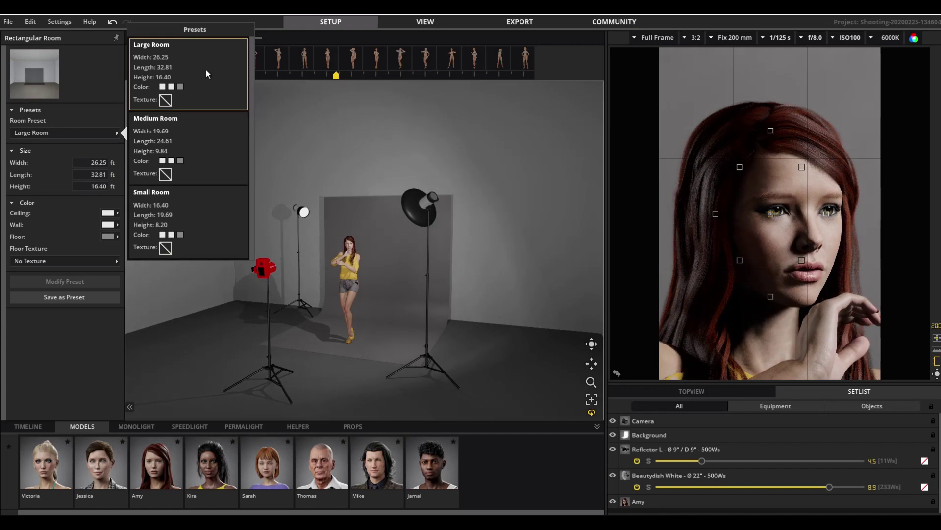
{"action": "left_click", "coordinate": [207, 143]}
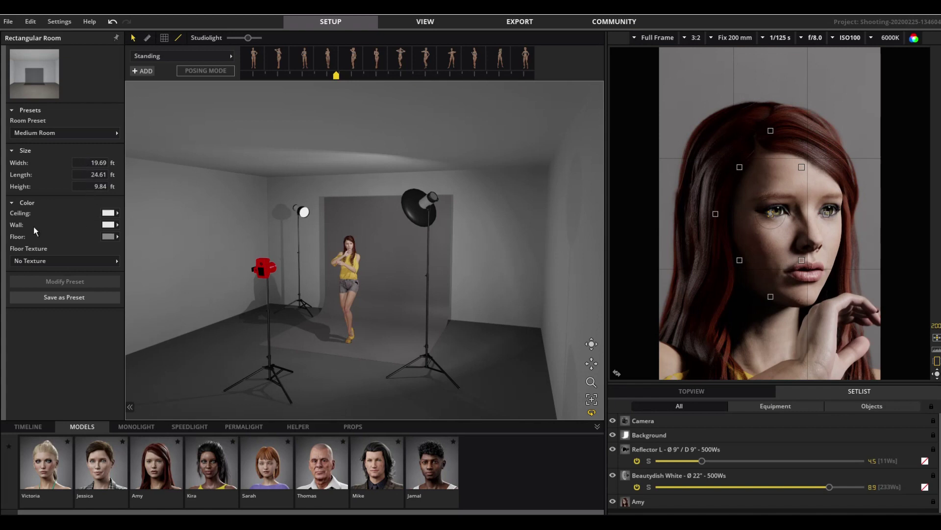
Set the room's ceiling colour to pure white (FFFFFF)
{"action": "left_click", "coordinate": [107, 214]}
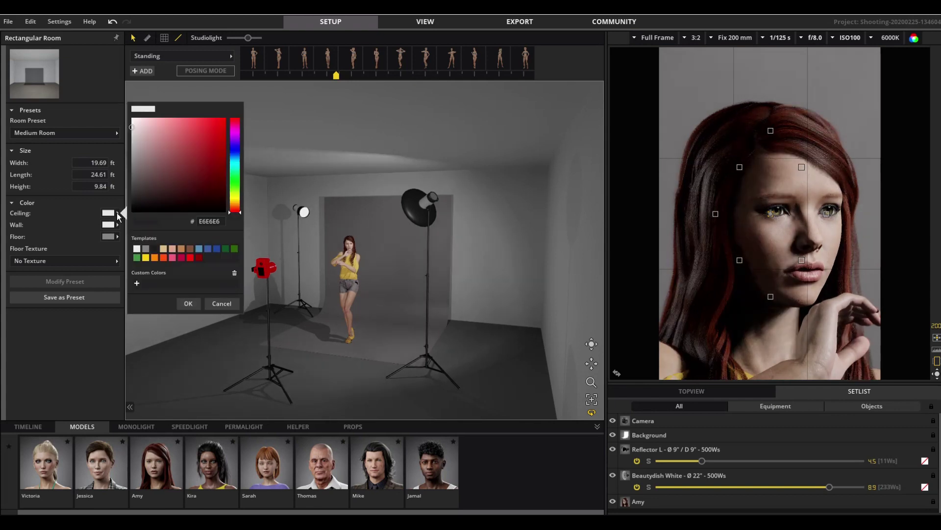
{"action": "left_click", "coordinate": [181, 154]}
{"action": "left_click", "coordinate": [217, 122]}
{"action": "mouse_move", "coordinate": [221, 124]}
{"action": "left_mouse_down"}
{"action": "mouse_move", "coordinate": [196, 134]}
{"action": "mouse_move", "coordinate": [119, 116]}
{"action": "left_mouse_up"}
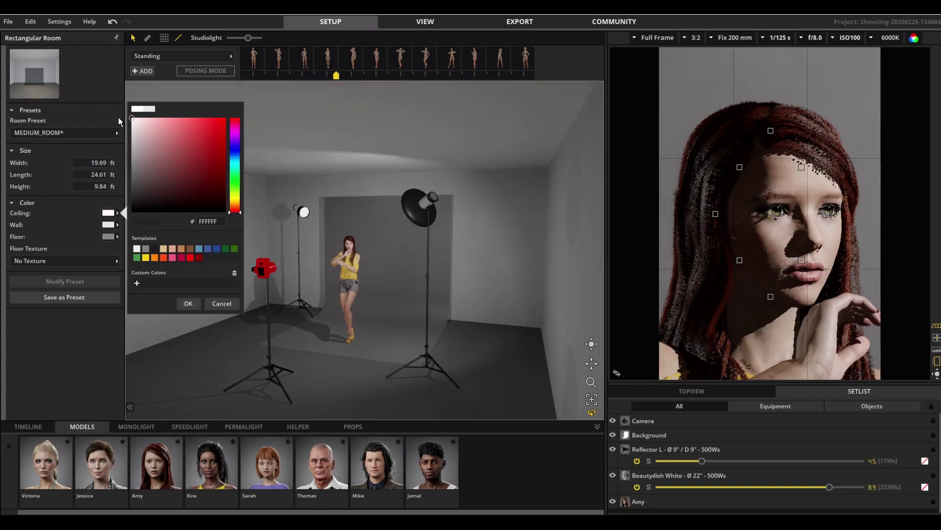
{"action": "left_click", "coordinate": [38, 264]}
Give the floor the Wood 04 herringbone wood texture
{"action": "left_click", "coordinate": [37, 263]}
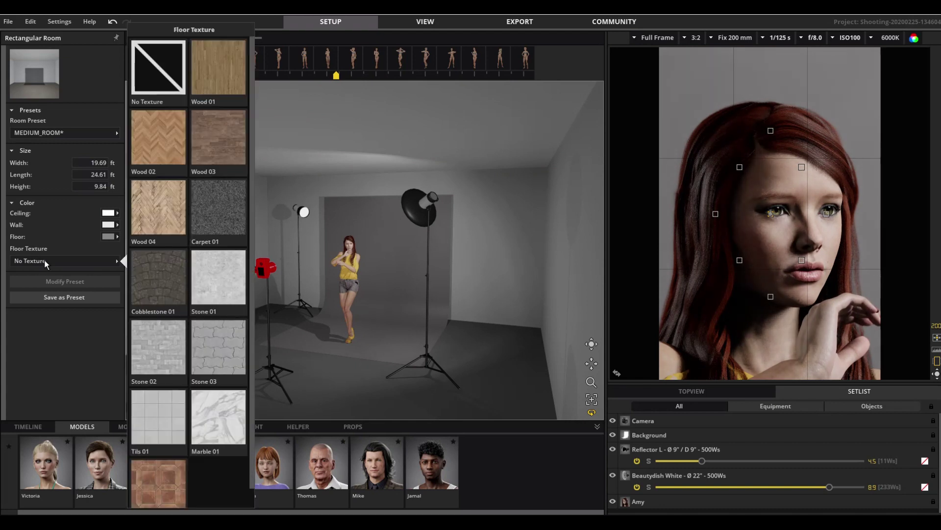
{"action": "left_click", "coordinate": [156, 202]}
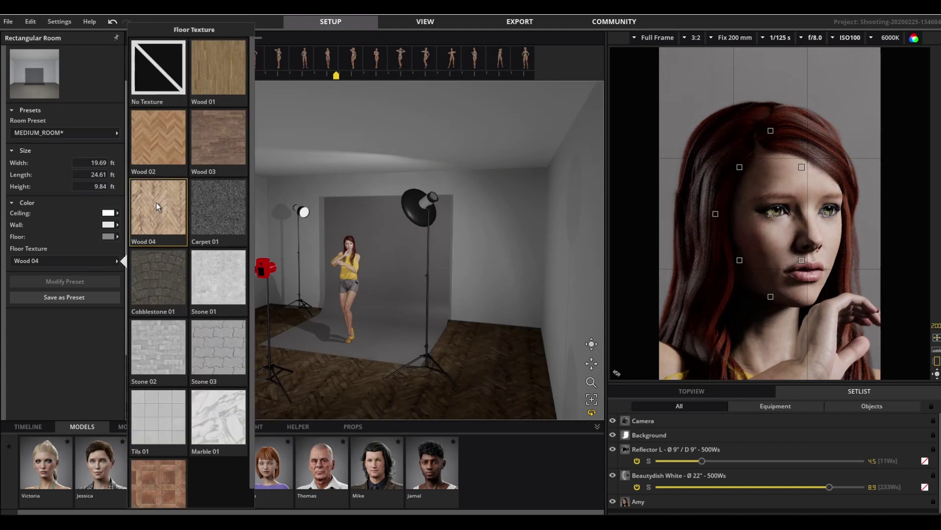
{"action": "left_click", "coordinate": [62, 361]}
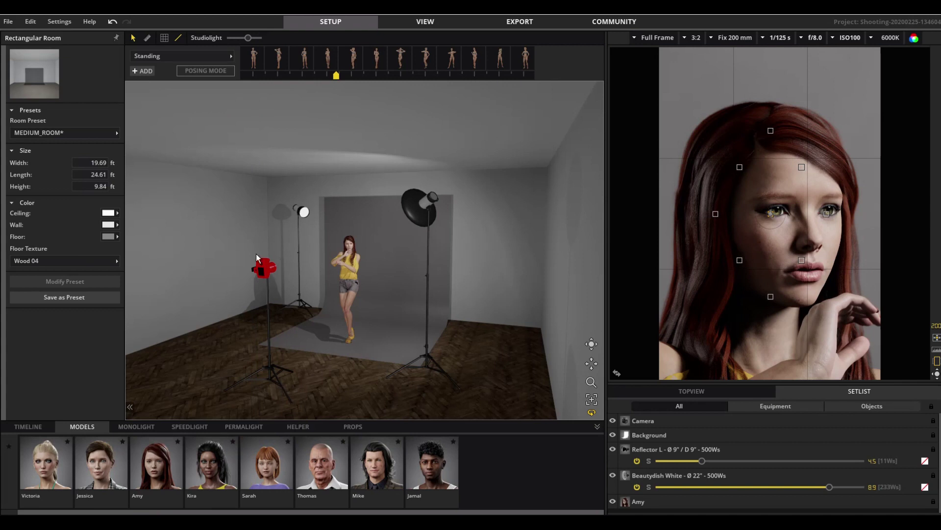
Switch the backdrop preset to Smoke Grey after briefly trying Black
{"action": "left_click", "coordinate": [400, 251]}
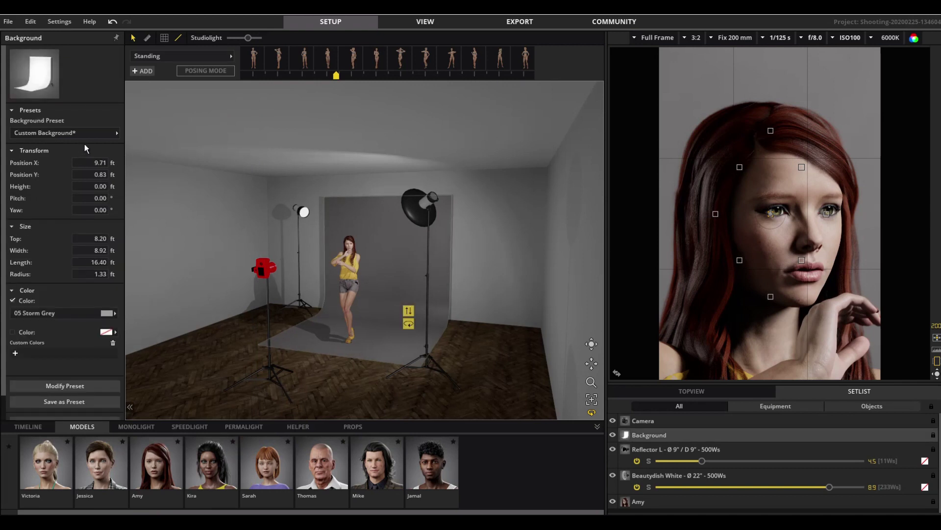
{"action": "left_click", "coordinate": [104, 132]}
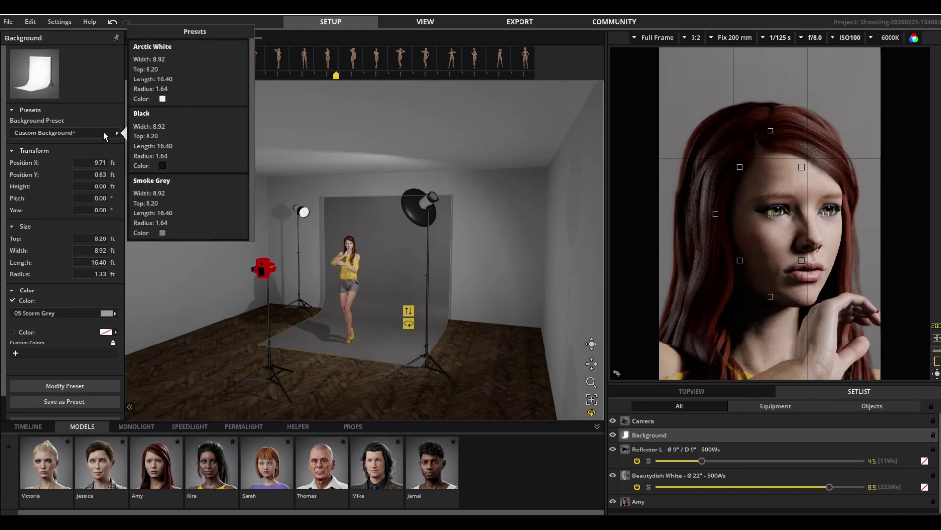
{"action": "left_click", "coordinate": [157, 133]}
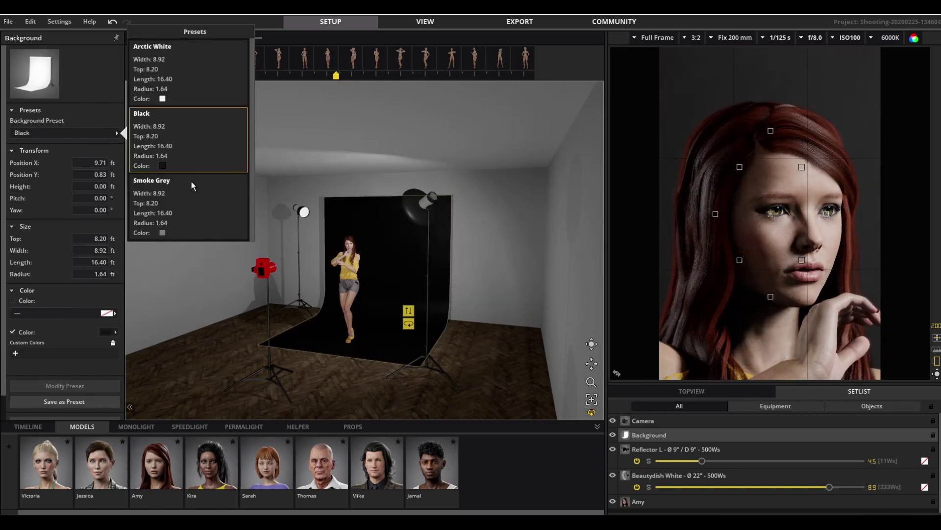
{"action": "left_click", "coordinate": [164, 199]}
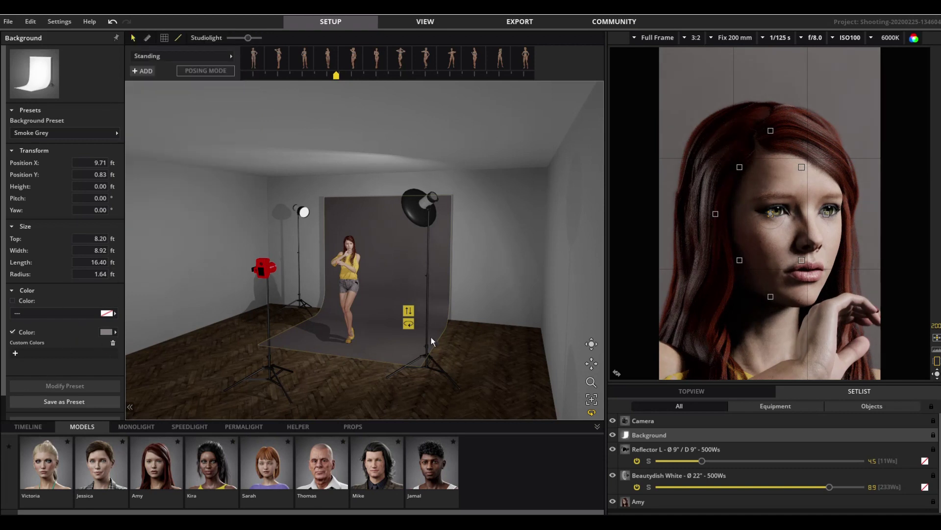
Give Amy the last, hands-on-hips standing pose and shift her slightly back and right
{"action": "left_click", "coordinate": [349, 274]}
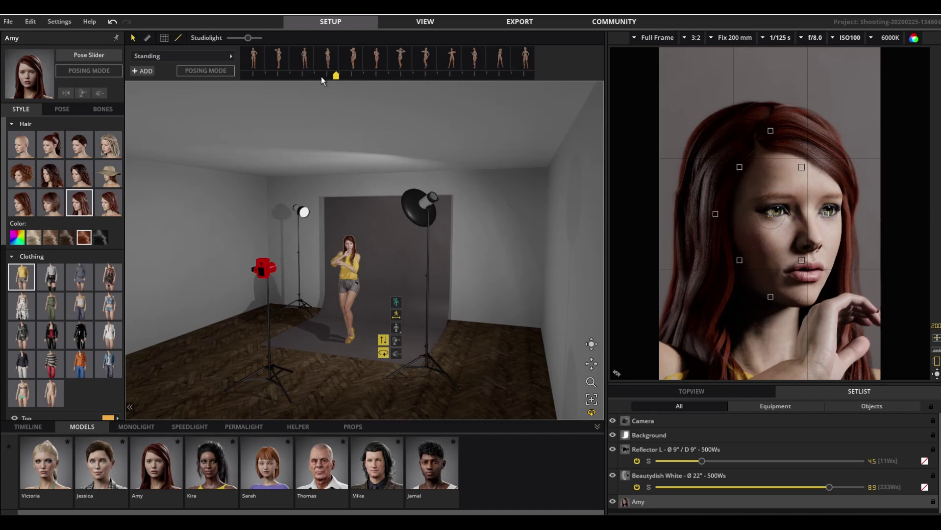
{"action": "mouse_move", "coordinate": [336, 78]}
{"action": "left_mouse_down"}
{"action": "mouse_move", "coordinate": [223, 81]}
{"action": "mouse_move", "coordinate": [341, 79]}
{"action": "left_mouse_up"}
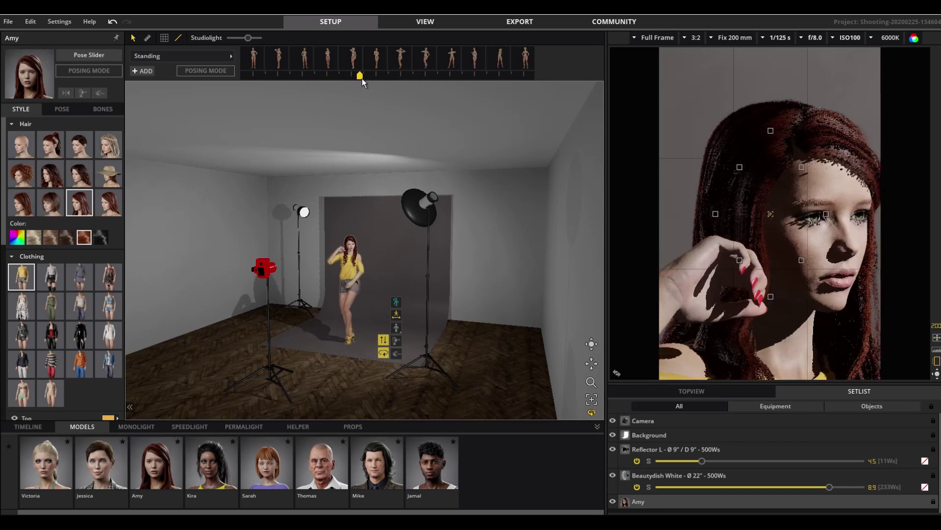
{"action": "mouse_move", "coordinate": [362, 78]}
{"action": "left_mouse_down"}
{"action": "mouse_move", "coordinate": [539, 72]}
{"action": "mouse_move", "coordinate": [313, 88]}
{"action": "mouse_move", "coordinate": [589, 88]}
{"action": "left_mouse_up"}
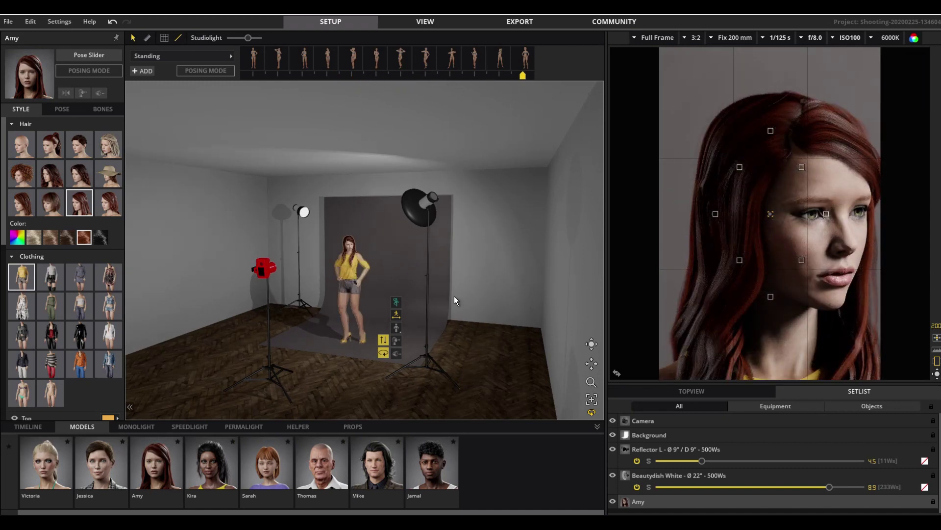
{"action": "left_click_drag", "start_coordinate": [343, 273], "coordinate": [358, 267]}
Re-aim the camera to pitch -2.76° and yaw 5.92° to frame Amy's face
{"action": "left_click", "coordinate": [254, 269]}
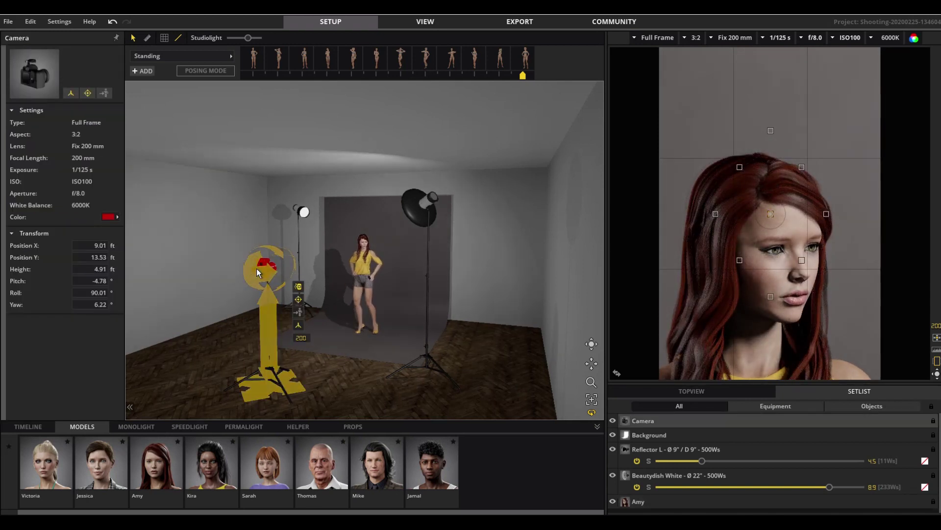
{"action": "mouse_move", "coordinate": [253, 264]}
{"action": "left_mouse_down"}
{"action": "mouse_move", "coordinate": [257, 251]}
{"action": "mouse_move", "coordinate": [266, 272]}
{"action": "left_mouse_up"}
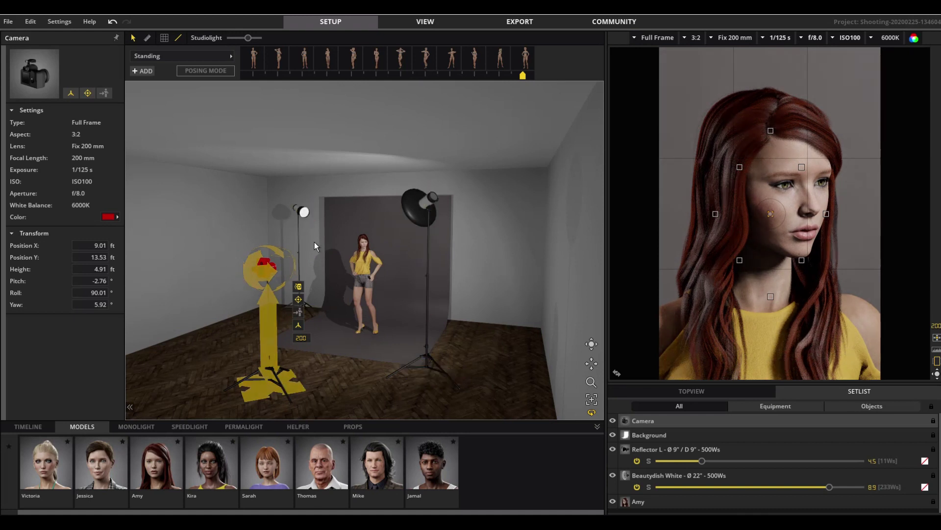
Switch off and delete Reflector L, and lower the beauty dish power to 8.0
{"action": "left_click", "coordinate": [305, 213]}
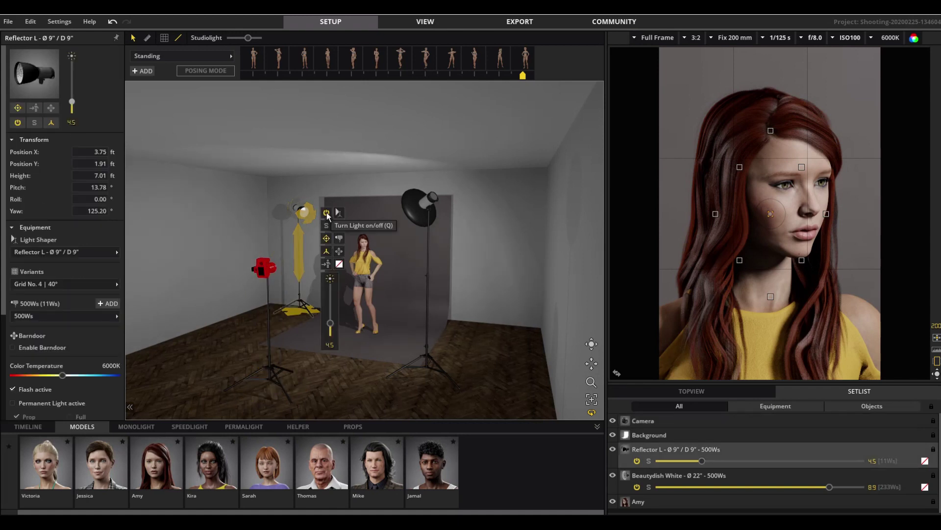
{"action": "left_click", "coordinate": [326, 213]}
{"action": "mouse_move", "coordinate": [731, 140]}
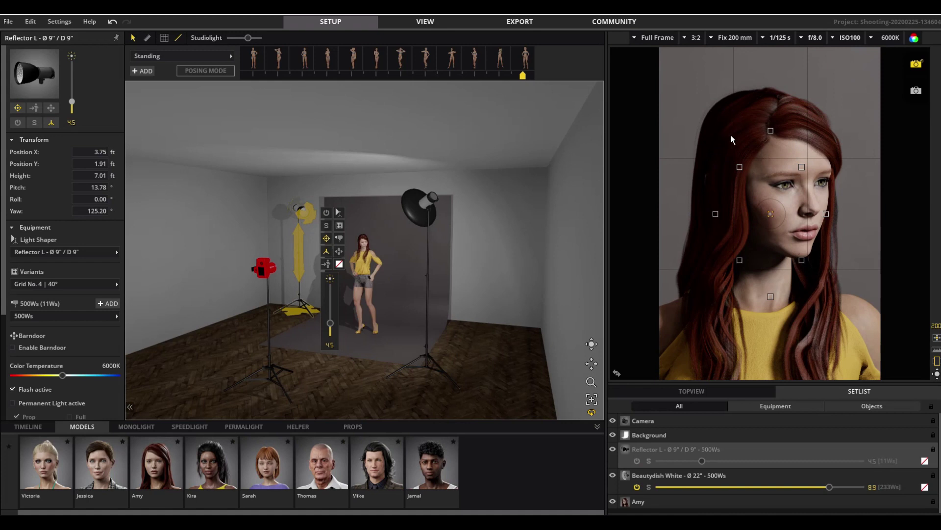
{"action": "left_click", "coordinate": [424, 221]}
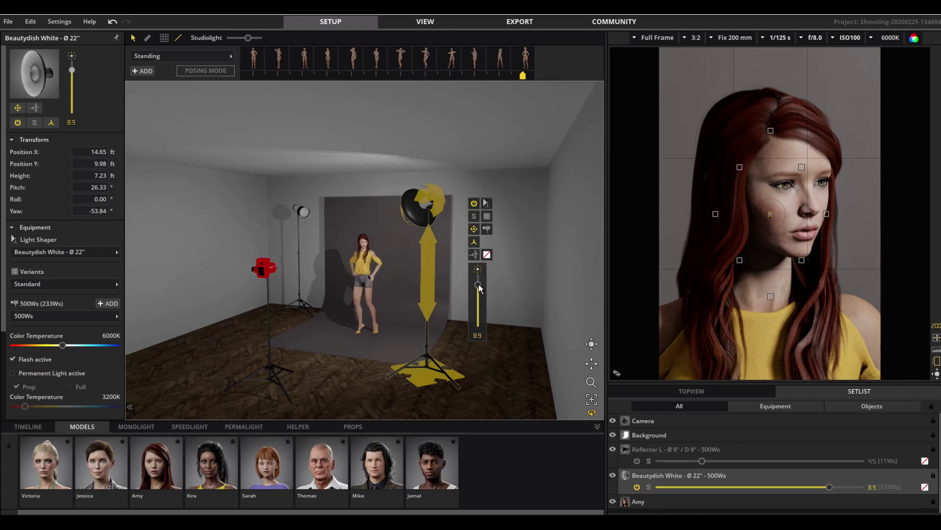
{"action": "mouse_move", "coordinate": [479, 283]}
{"action": "left_mouse_down"}
{"action": "mouse_move", "coordinate": [481, 313]}
{"action": "mouse_move", "coordinate": [481, 290]}
{"action": "left_mouse_up"}
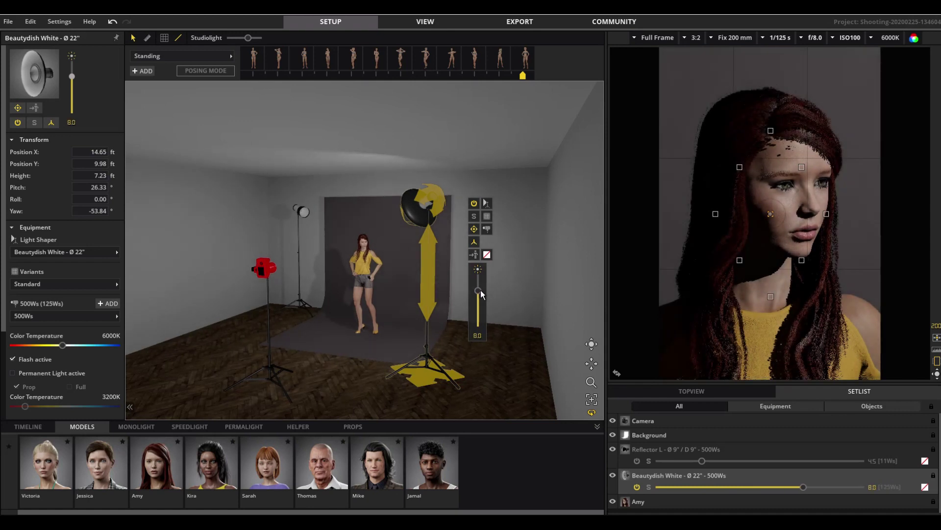
{"action": "left_click", "coordinate": [300, 215]}
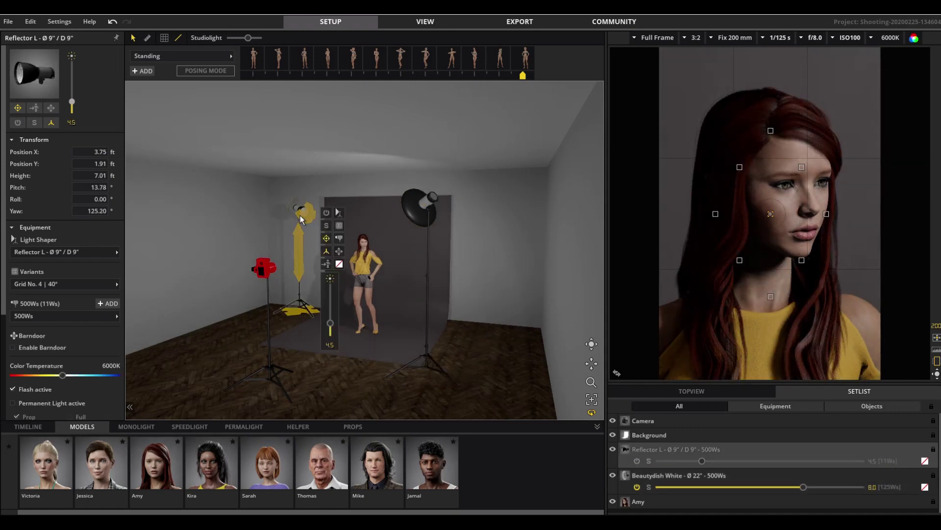
{"action": "key", "text": "Delete"}
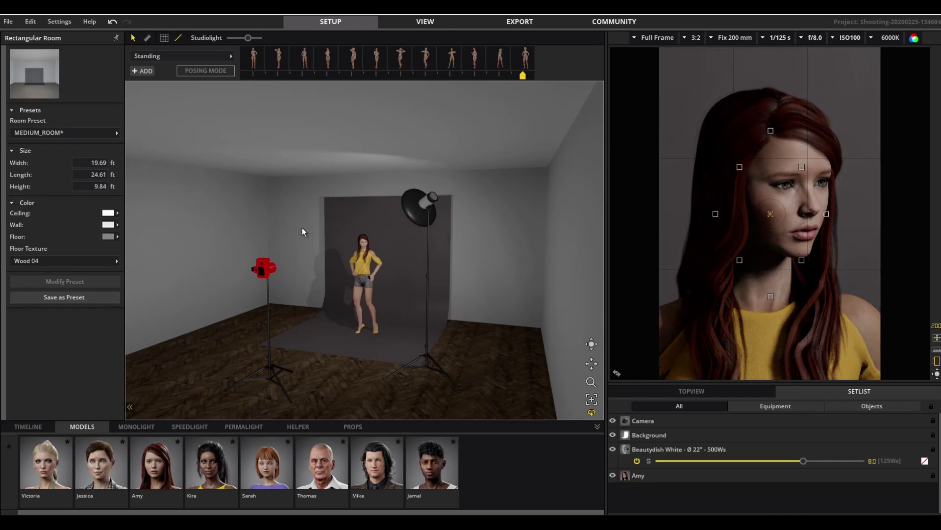
Add a second Beautydish White light on the left and raise its power to 9.2
{"action": "left_click", "coordinate": [147, 428]}
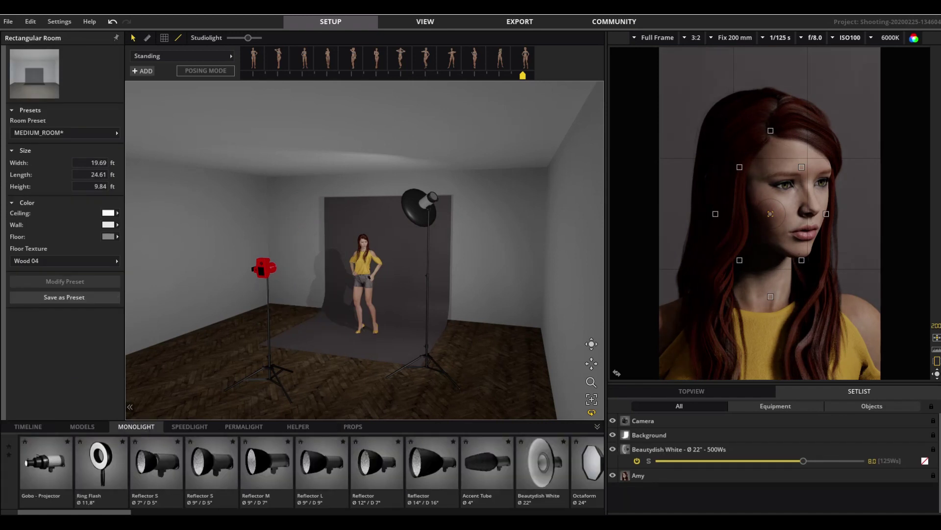
{"action": "double_click", "coordinate": [549, 469]}
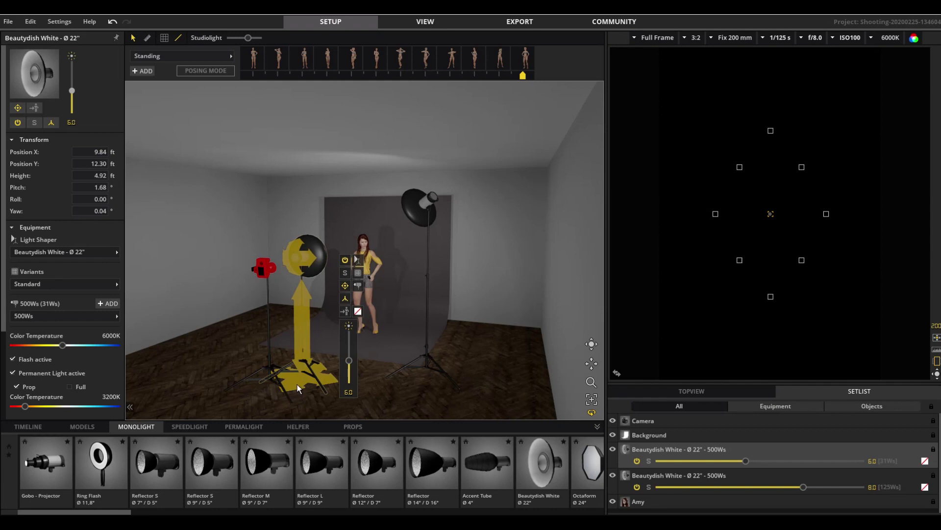
{"action": "left_click_drag", "start_coordinate": [297, 384], "coordinate": [282, 221]}
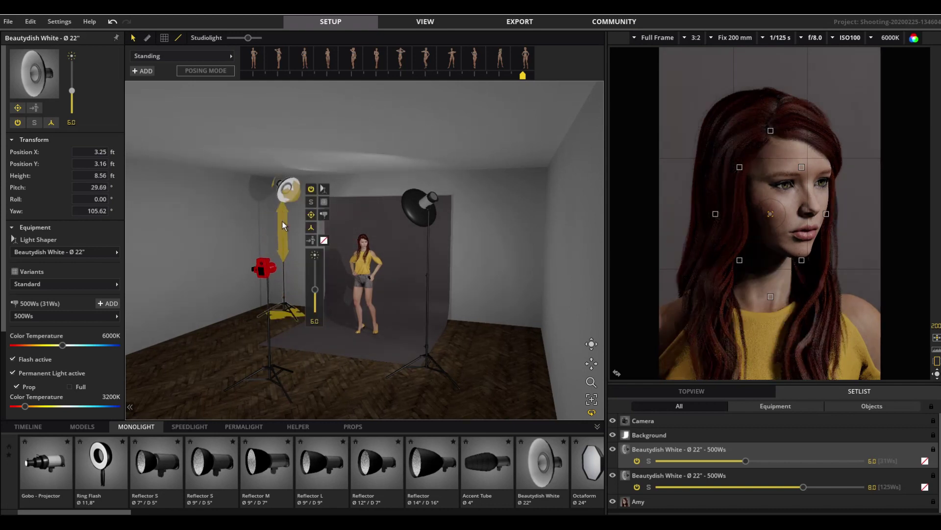
{"action": "left_click_drag", "start_coordinate": [316, 293], "coordinate": [316, 272]}
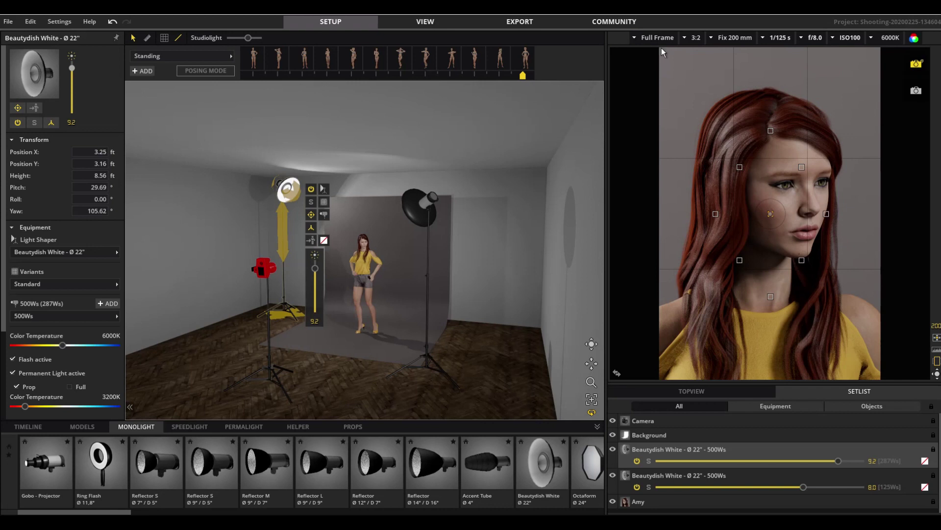
{"action": "left_click", "coordinate": [747, 39]}
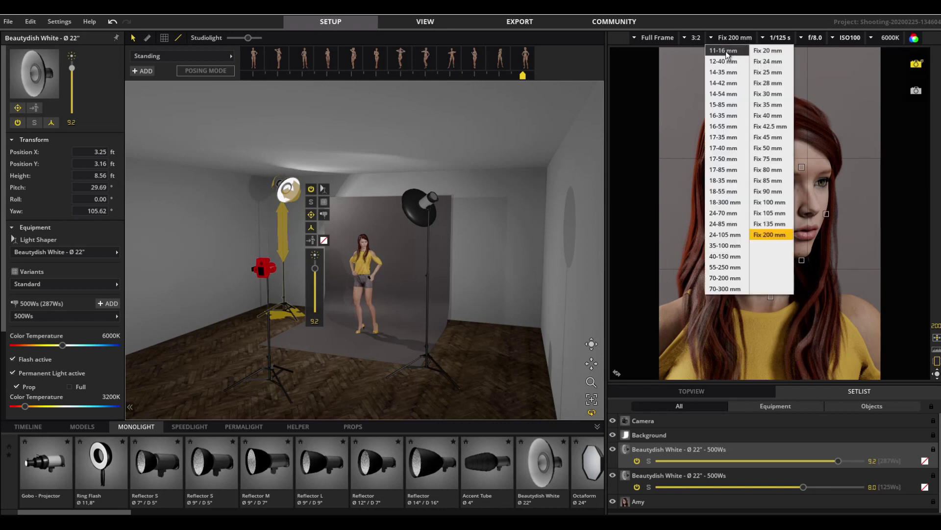
{"action": "left_click", "coordinate": [726, 51]}
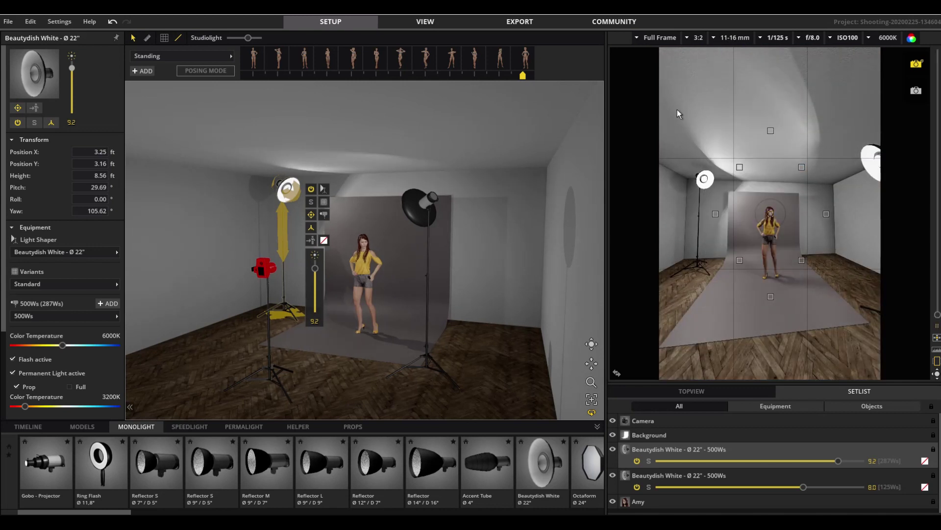
{"action": "left_click", "coordinate": [744, 39]}
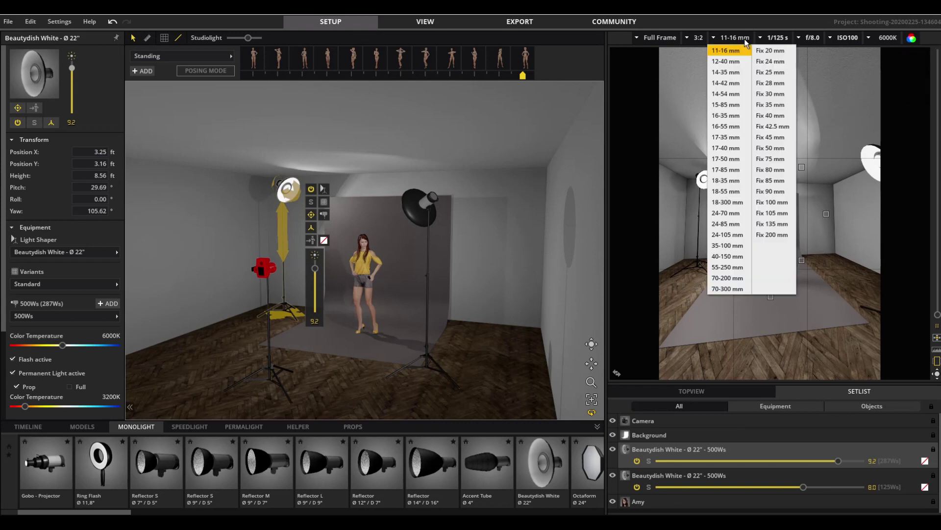
{"action": "left_click", "coordinate": [778, 236]}
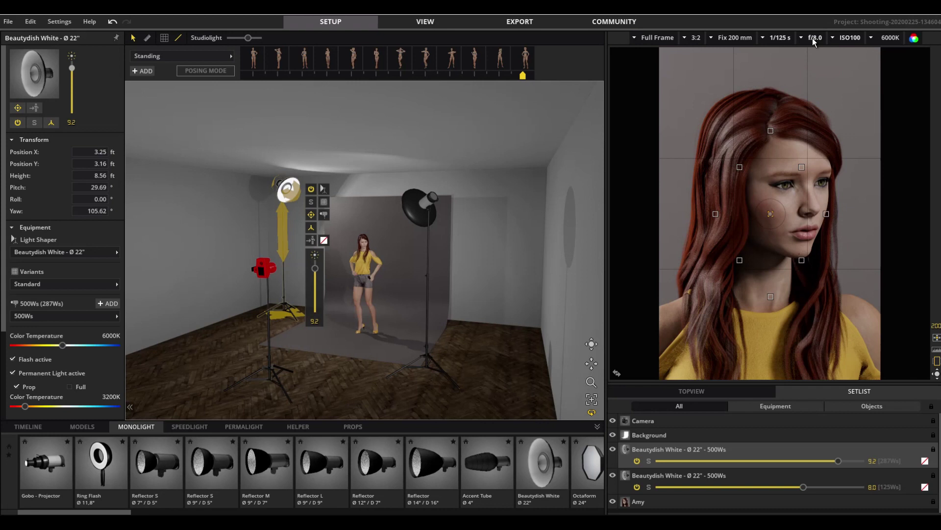
Add Victoria in the red top and jeans and position her beside Amy
{"action": "left_click", "coordinate": [81, 427]}
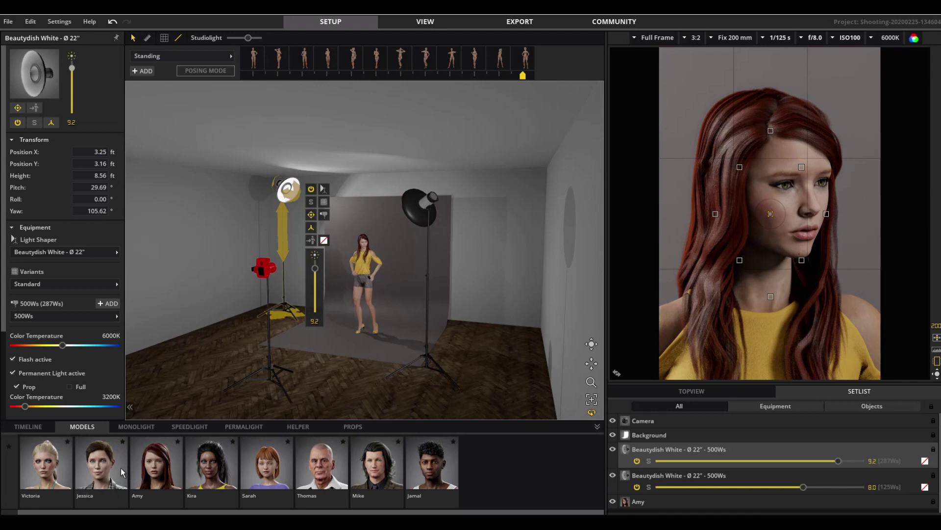
{"action": "double_click", "coordinate": [55, 466]}
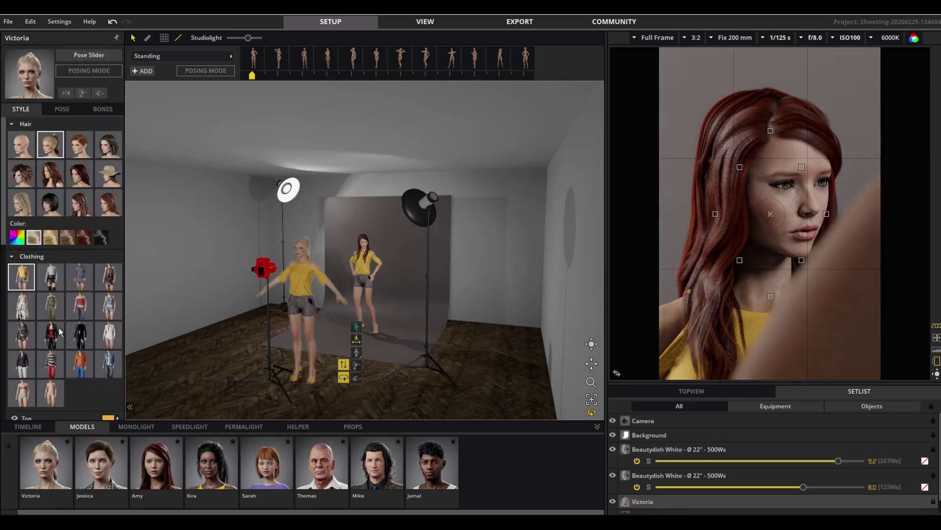
{"action": "left_click", "coordinate": [75, 306]}
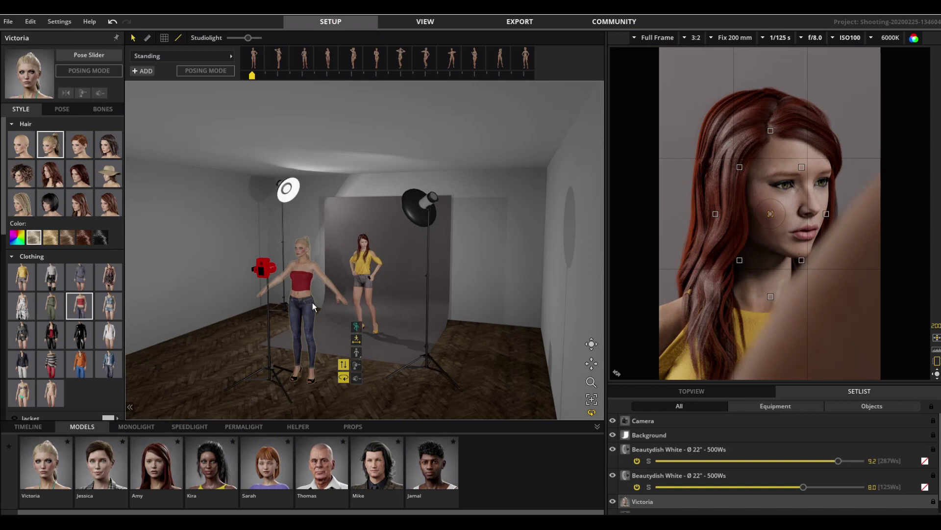
{"action": "left_click_drag", "start_coordinate": [303, 290], "coordinate": [336, 286]}
{"action": "left_click", "coordinate": [354, 284]}
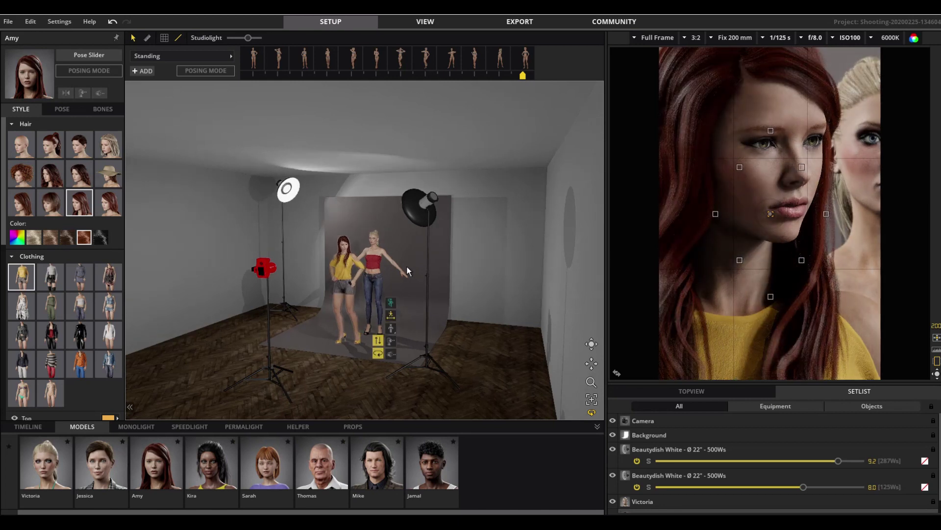
{"action": "left_click", "coordinate": [381, 266]}
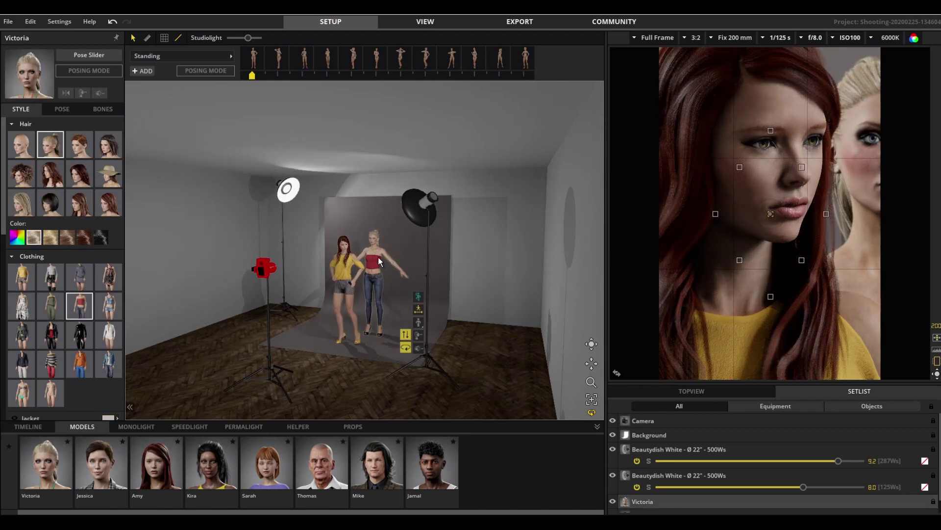
{"action": "left_click_drag", "start_coordinate": [378, 257], "coordinate": [377, 257]}
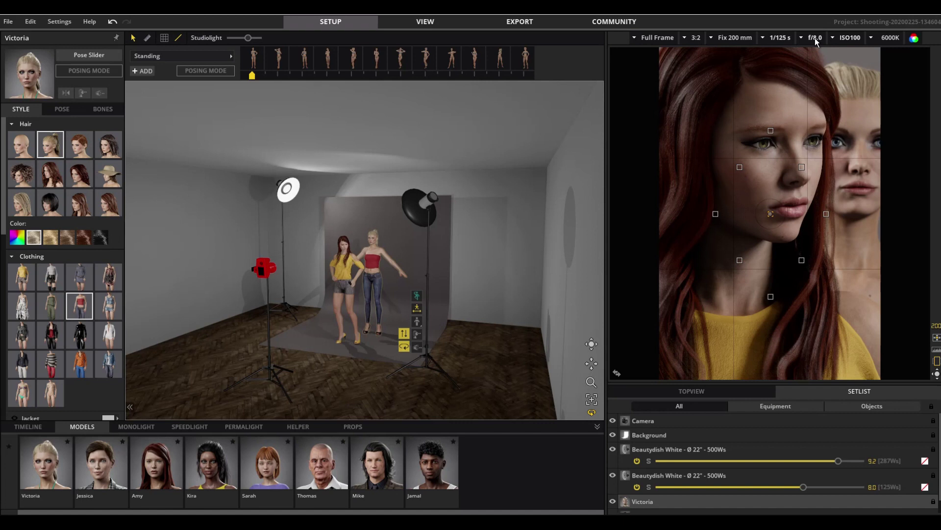
Set the camera aperture to f/1.8
{"action": "mouse_move", "coordinate": [858, 208]}
{"action": "left_click", "coordinate": [811, 39]}
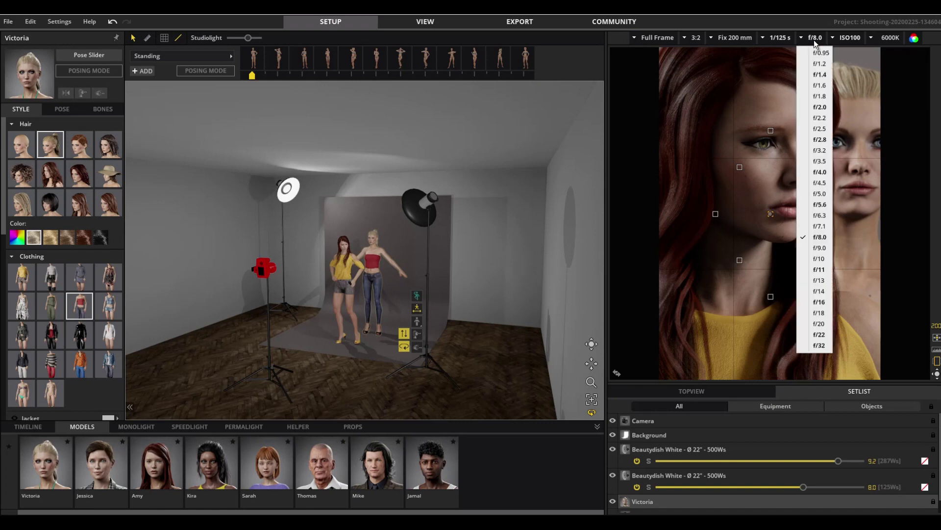
{"action": "left_click", "coordinate": [819, 97]}
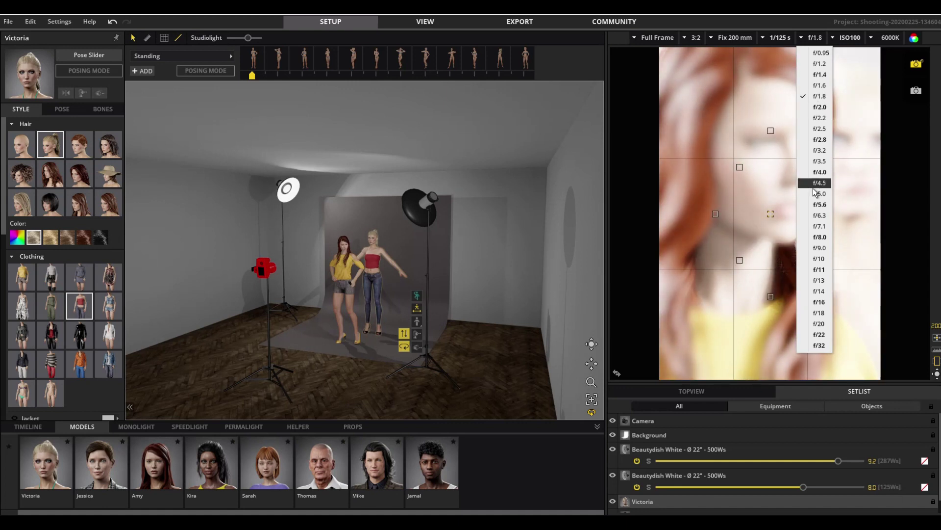
{"action": "left_click", "coordinate": [768, 214]}
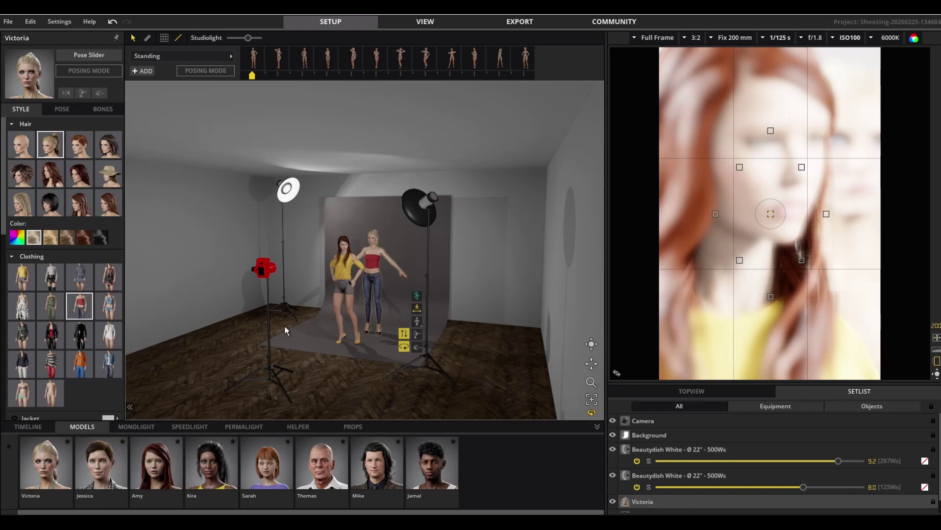
Dim the right dish to 5.1 and the left to 3.9, then focus on the front model's eye
{"action": "left_click", "coordinate": [420, 218]}
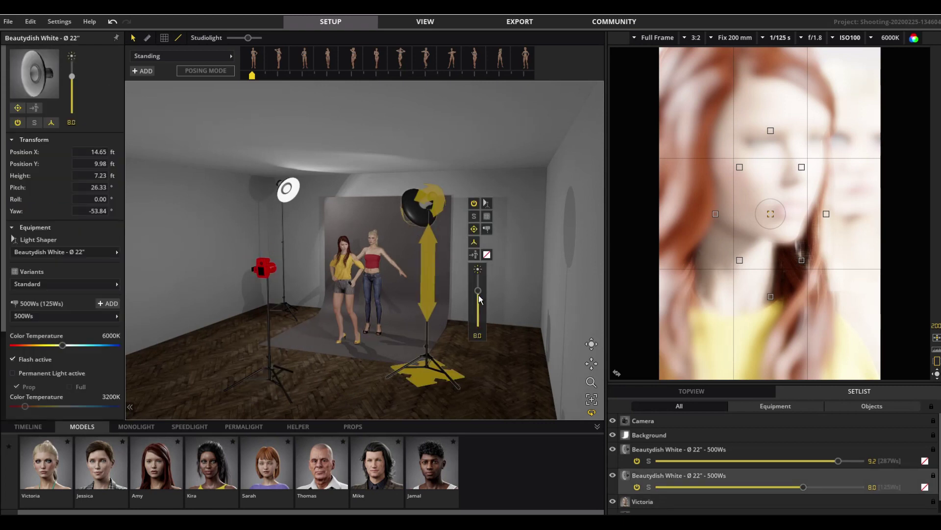
{"action": "left_click_drag", "start_coordinate": [479, 296], "coordinate": [479, 310]}
{"action": "left_click", "coordinate": [287, 227]}
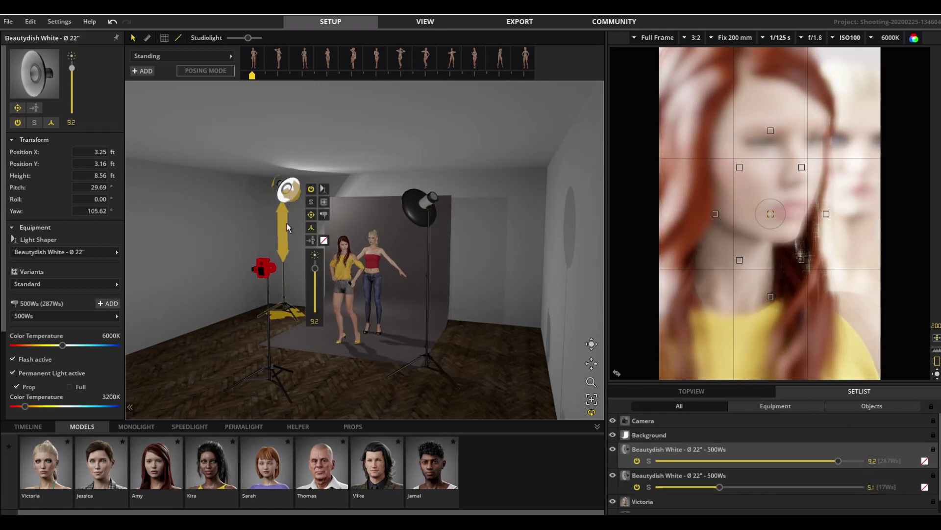
{"action": "left_click_drag", "start_coordinate": [314, 268], "coordinate": [323, 304]}
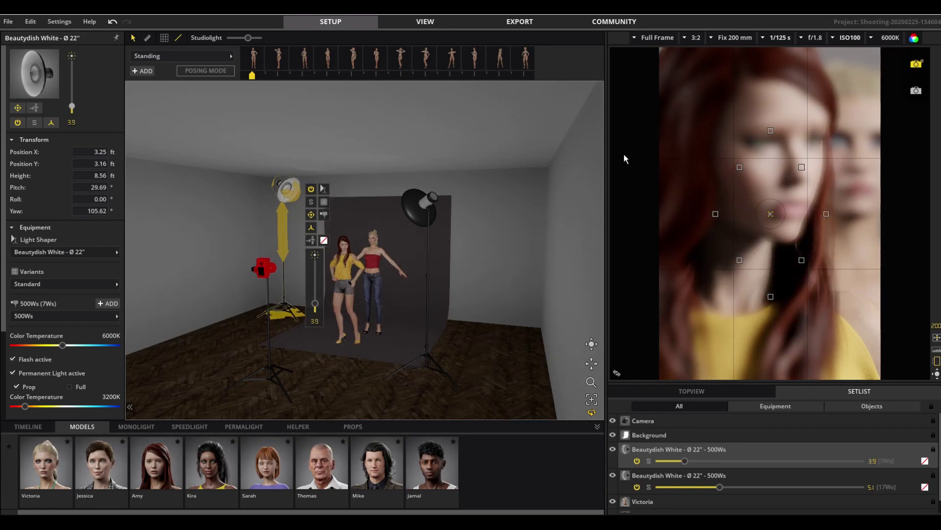
{"action": "left_click", "coordinate": [801, 168]}
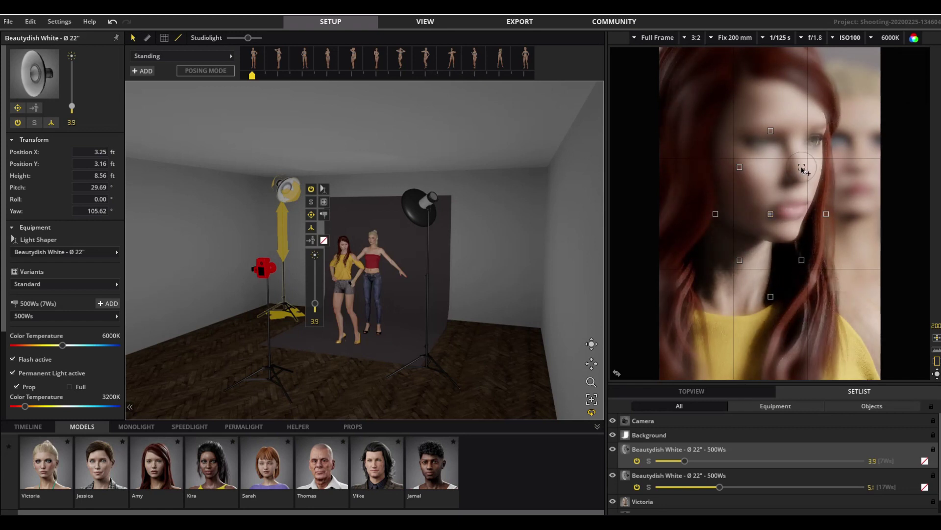
Move the camera to a new spot on the floor and keep focus on the front model's eye
{"action": "left_click", "coordinate": [265, 271]}
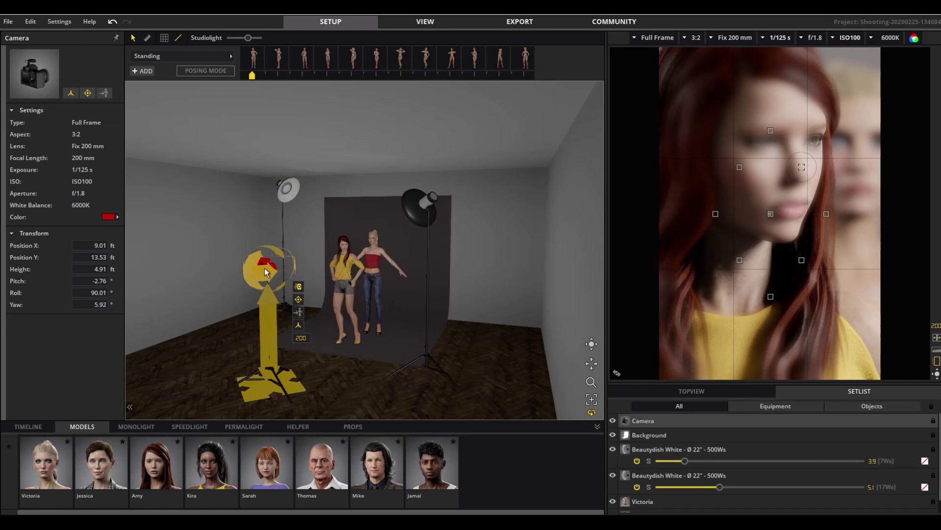
{"action": "mouse_move", "coordinate": [257, 394]}
{"action": "left_mouse_down"}
{"action": "mouse_move", "coordinate": [288, 401]}
{"action": "mouse_move", "coordinate": [267, 394]}
{"action": "mouse_move", "coordinate": [275, 393]}
{"action": "left_mouse_up"}
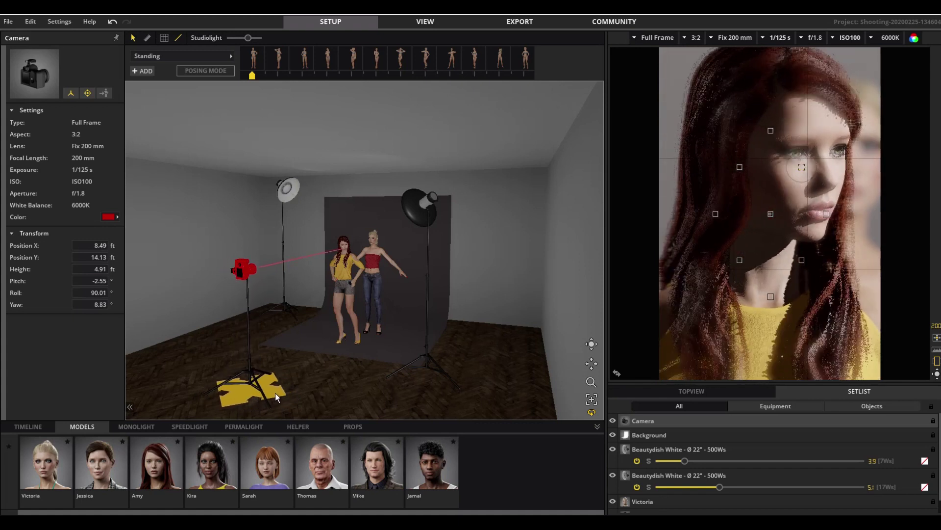
{"action": "left_click", "coordinate": [740, 168]}
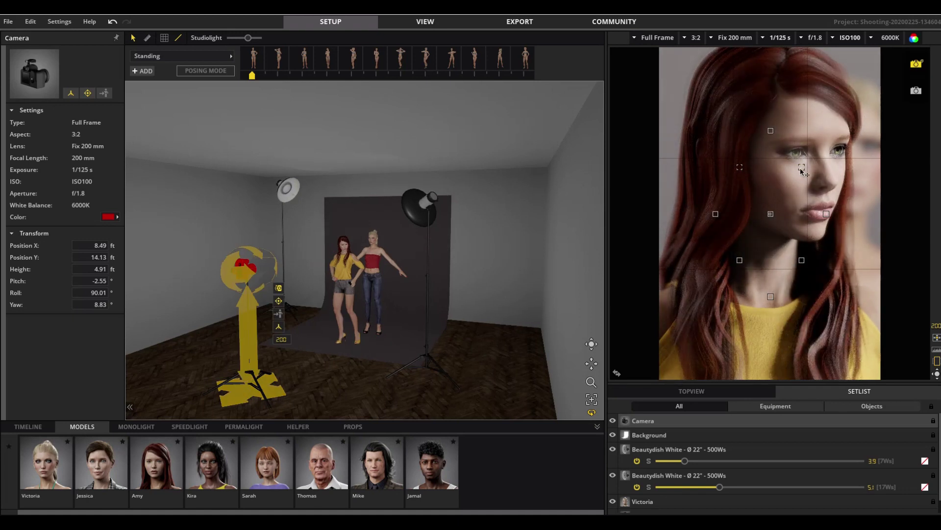
{"action": "left_click", "coordinate": [801, 167]}
Set the aperture to f/2.5, passing through f/2.2
{"action": "left_click", "coordinate": [805, 37]}
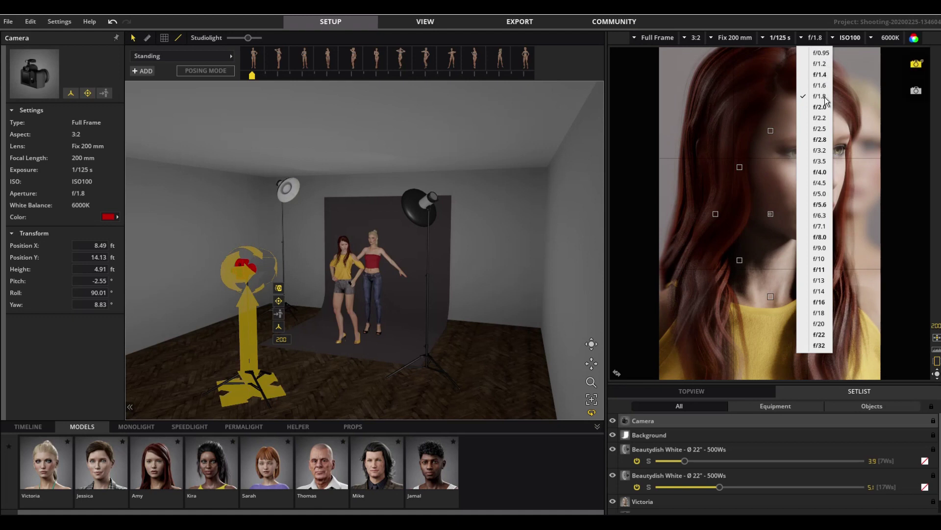
{"action": "left_click", "coordinate": [821, 119]}
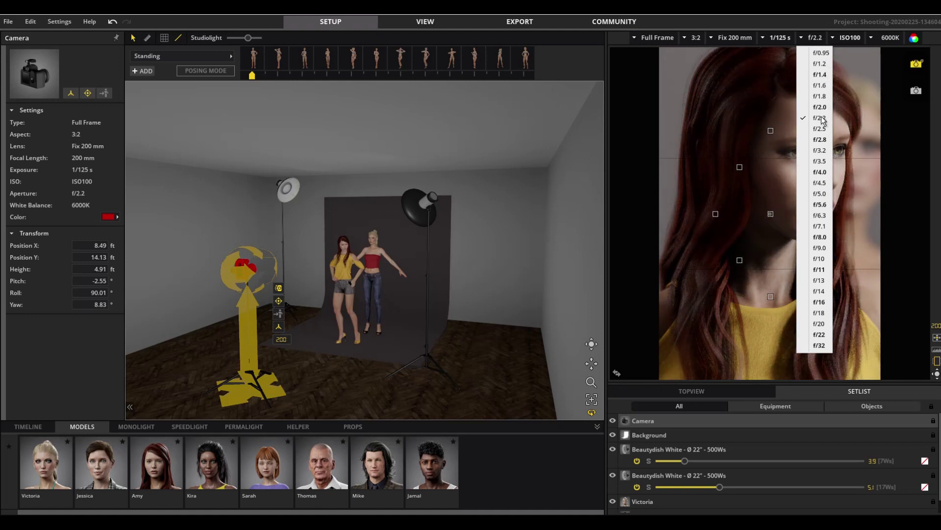
{"action": "left_click", "coordinate": [820, 129]}
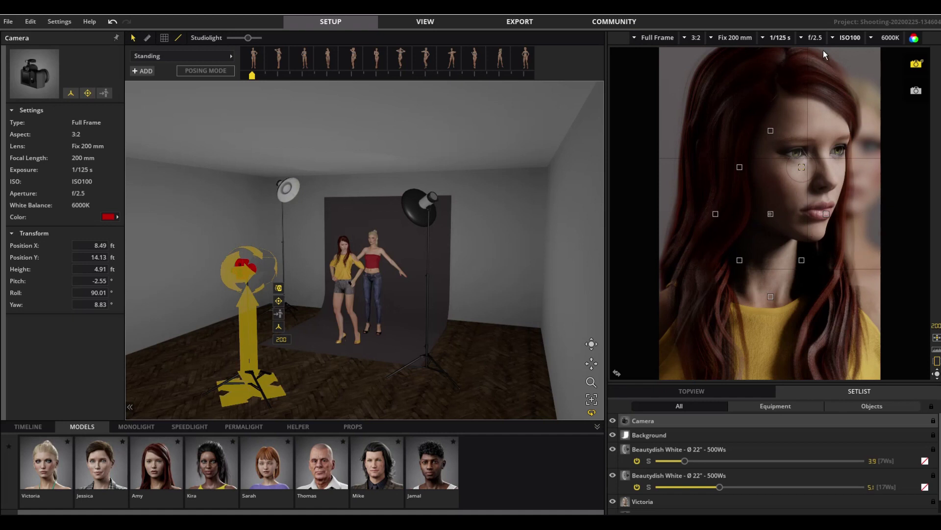
Set the aperture to f/8.0 and raise the right beauty dish's power from 5.1 to about 7.8 (109Ws)
{"action": "left_click", "coordinate": [817, 37]}
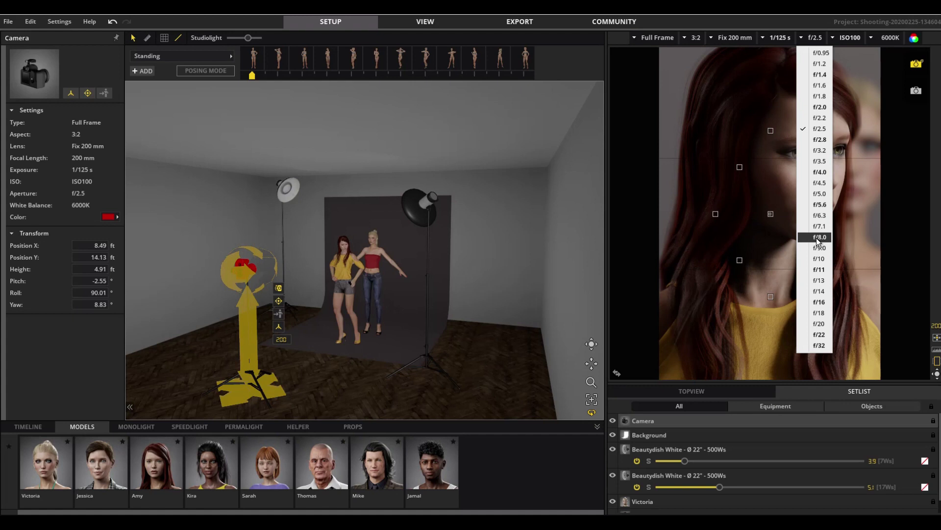
{"action": "left_click", "coordinate": [816, 238]}
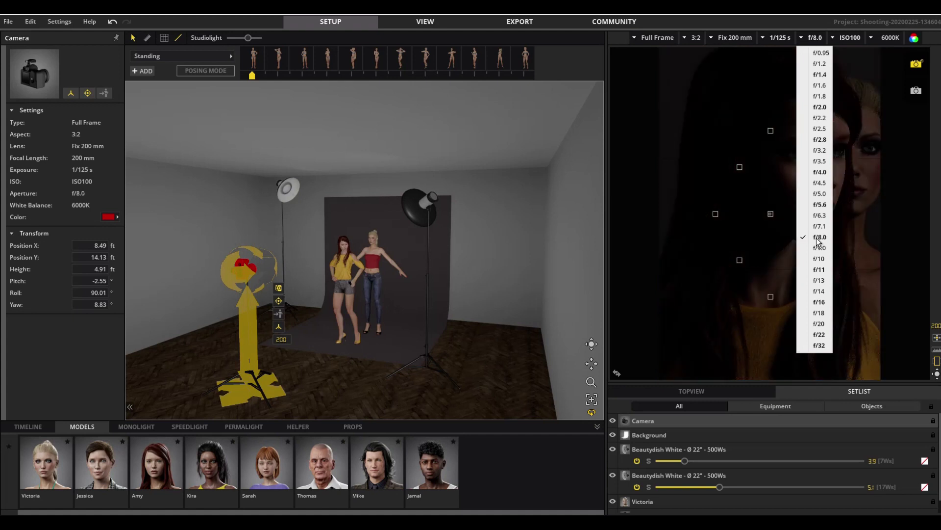
{"action": "left_click", "coordinate": [425, 221]}
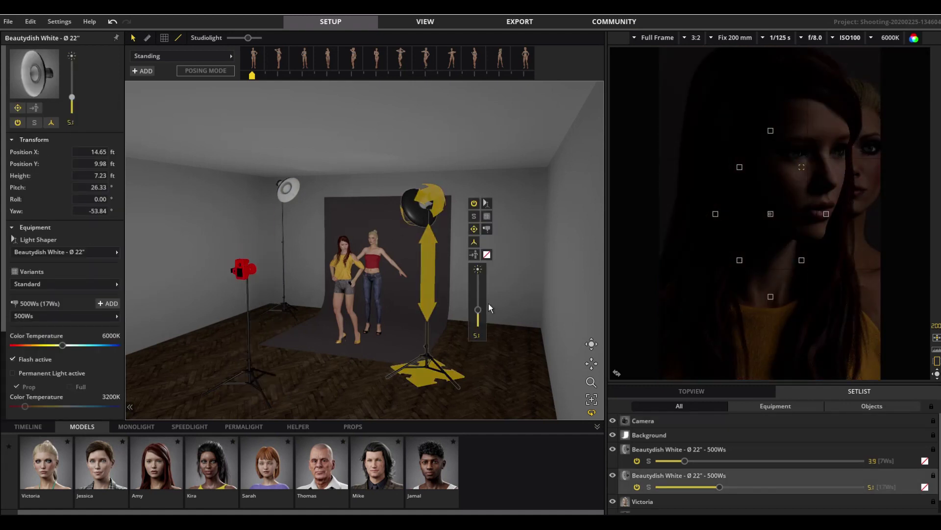
{"action": "left_click_drag", "start_coordinate": [479, 308], "coordinate": [481, 290]}
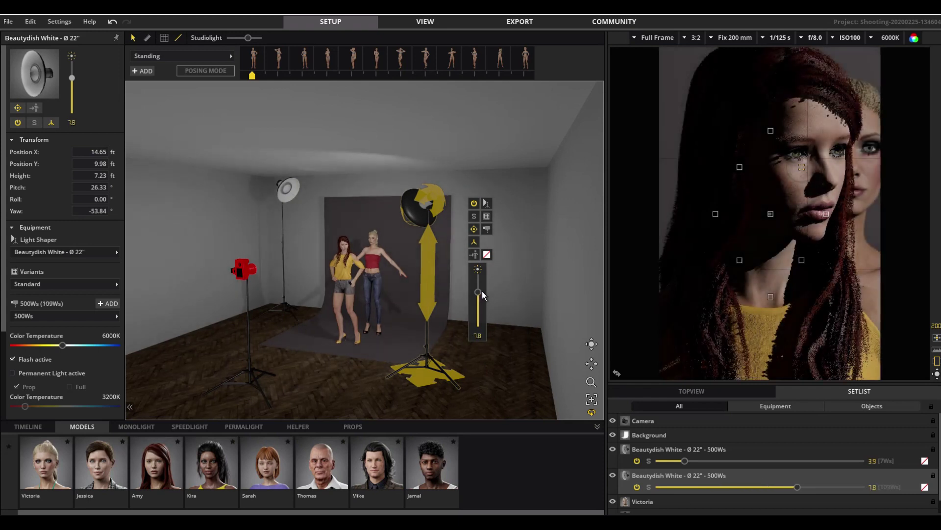